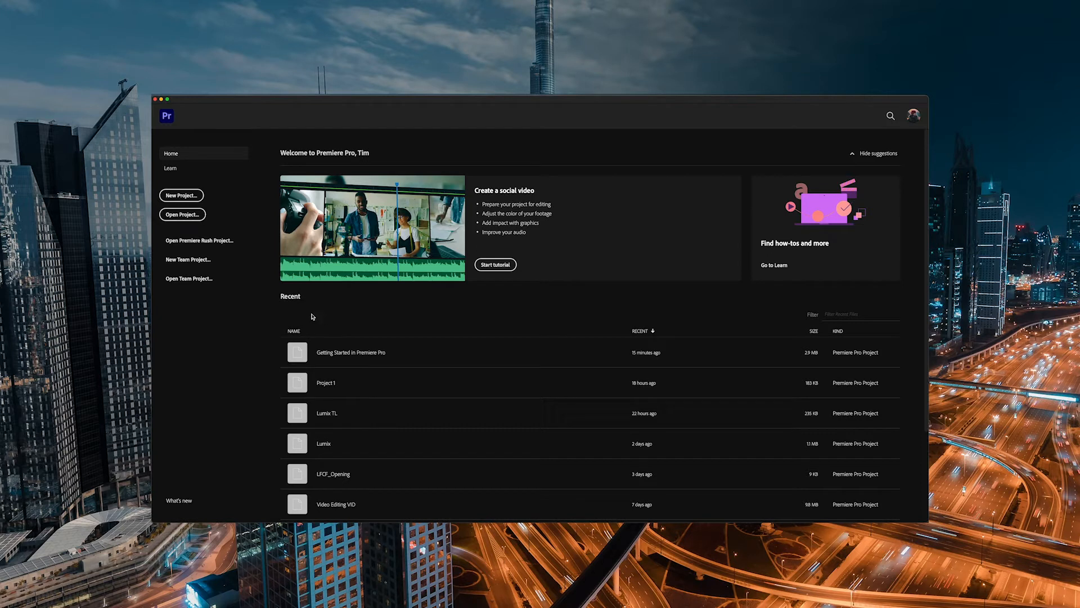
click(176, 213)
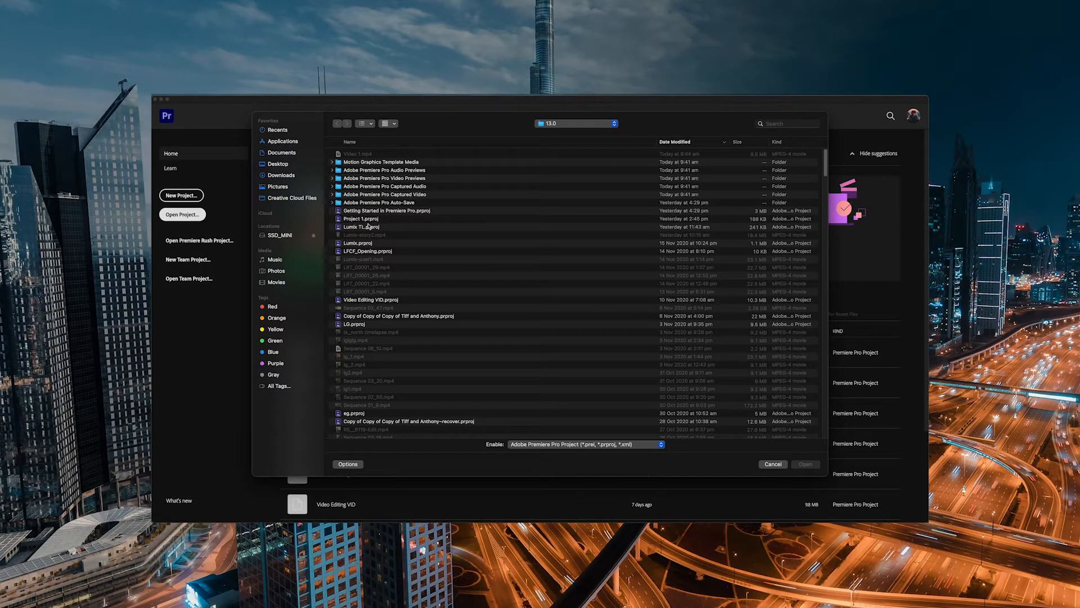
click(368, 227)
click(371, 244)
click(371, 251)
click(388, 300)
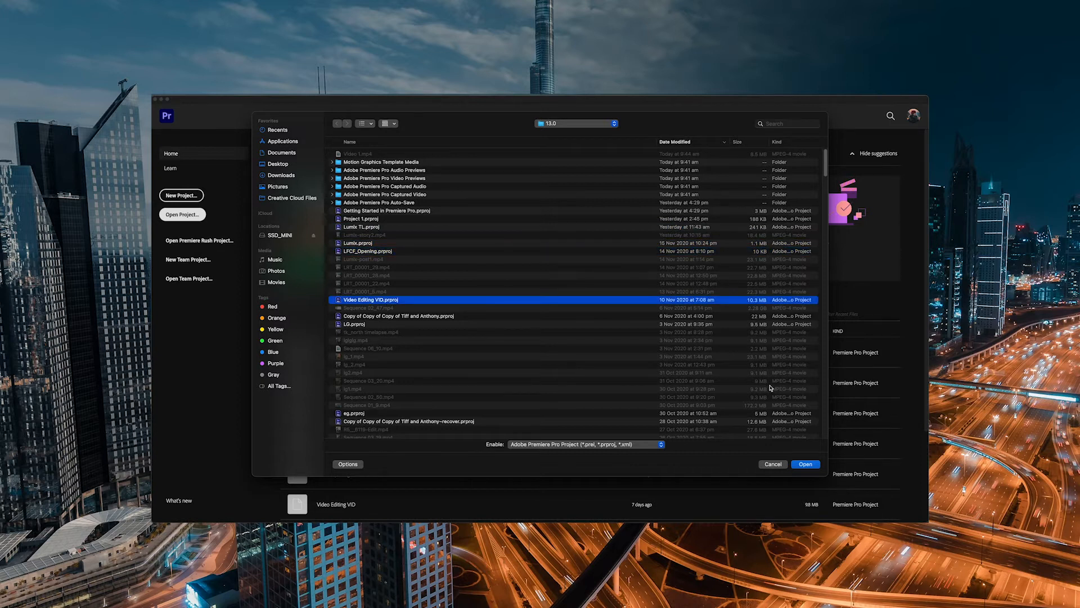
click(778, 465)
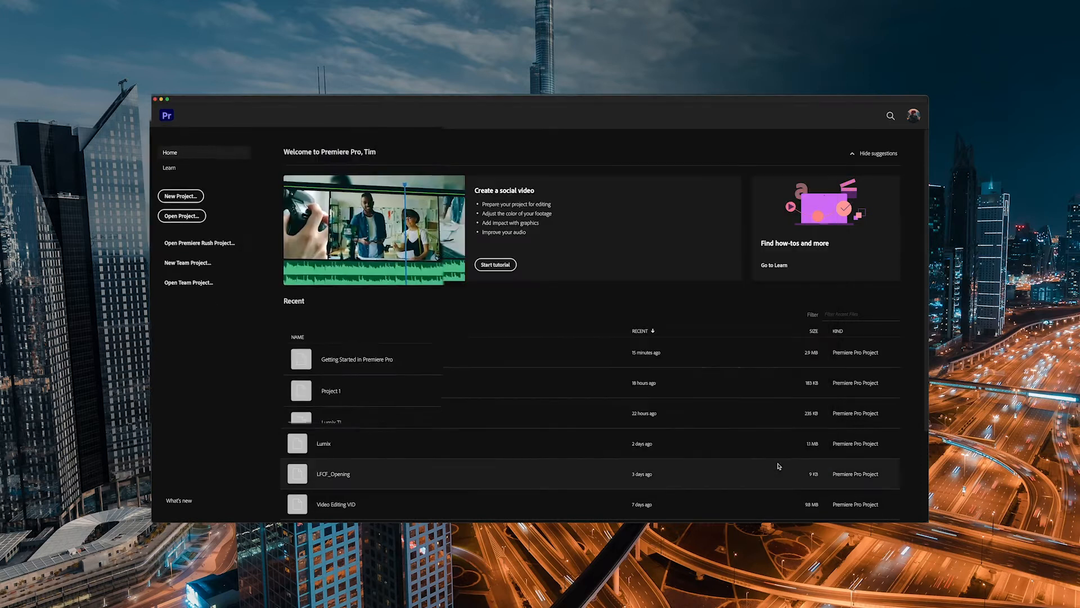
Create a new project named "New project & importing clips" with the default location and settings
click(179, 206)
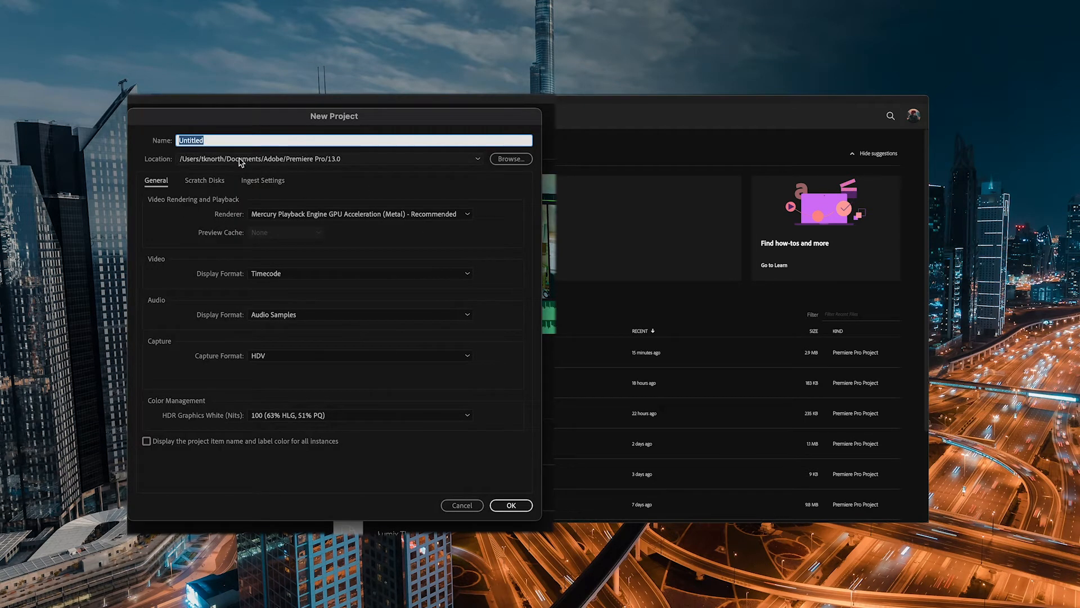
text(New project & importing clips)
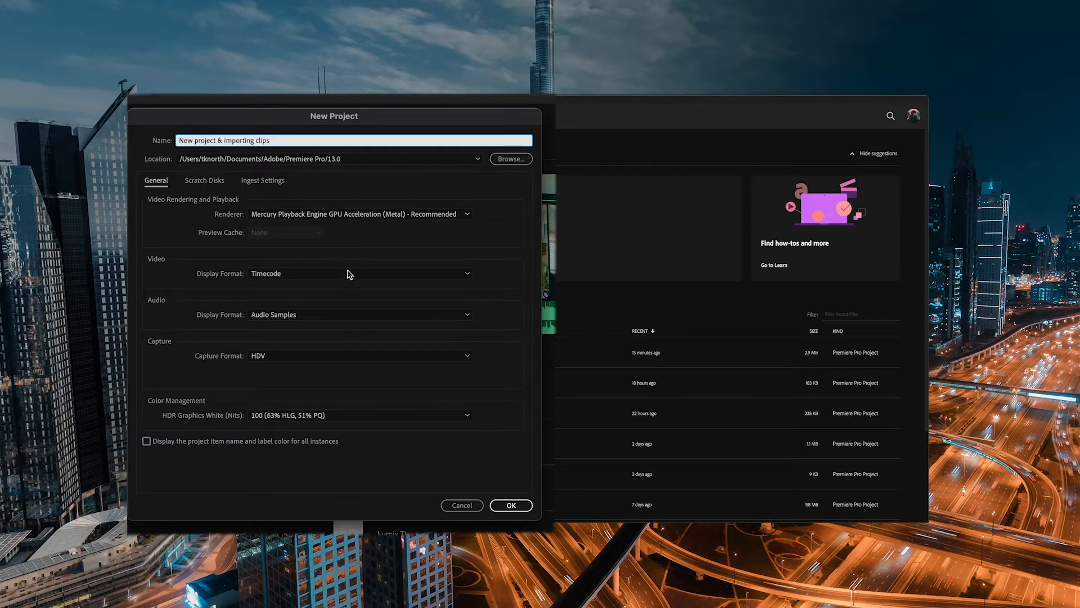
click(517, 507)
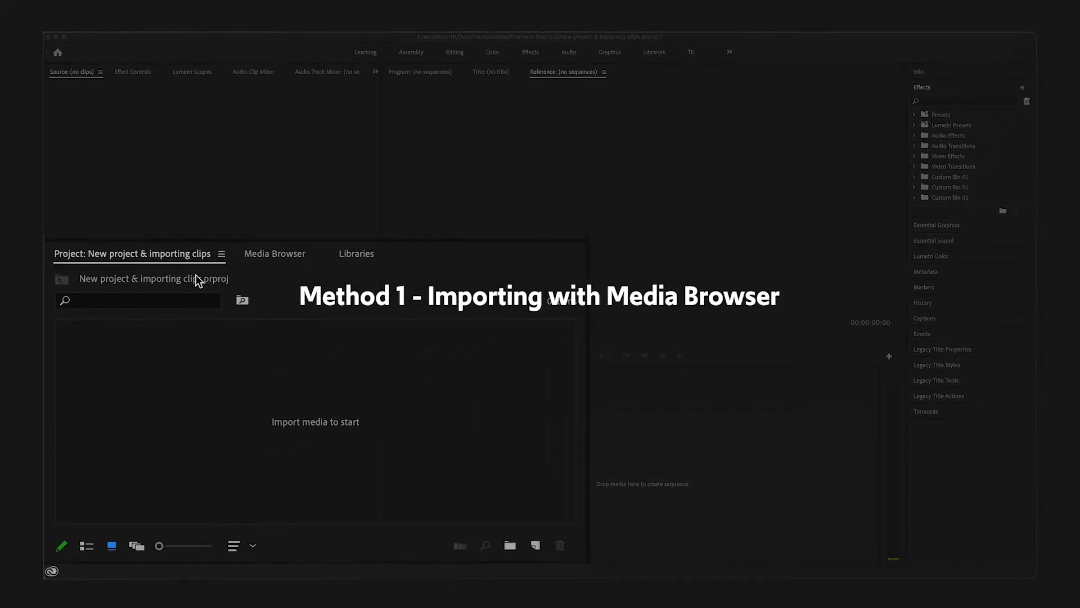
Preview P1042107.MOV from the Media Browser's Video Files folder in the source monitor and try placing it on the empty timeline
click(269, 254)
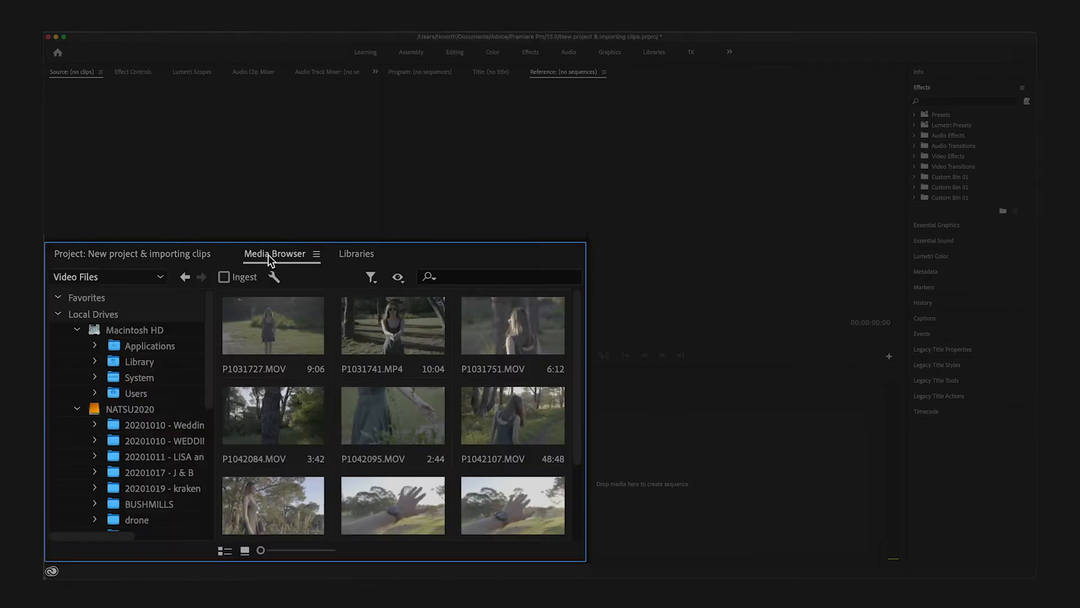
mouse_move(208, 352)
mouse_down()
mouse_move(218, 476)
mouse_move(205, 333)
mouse_up()
drag(208, 322, 211, 405)
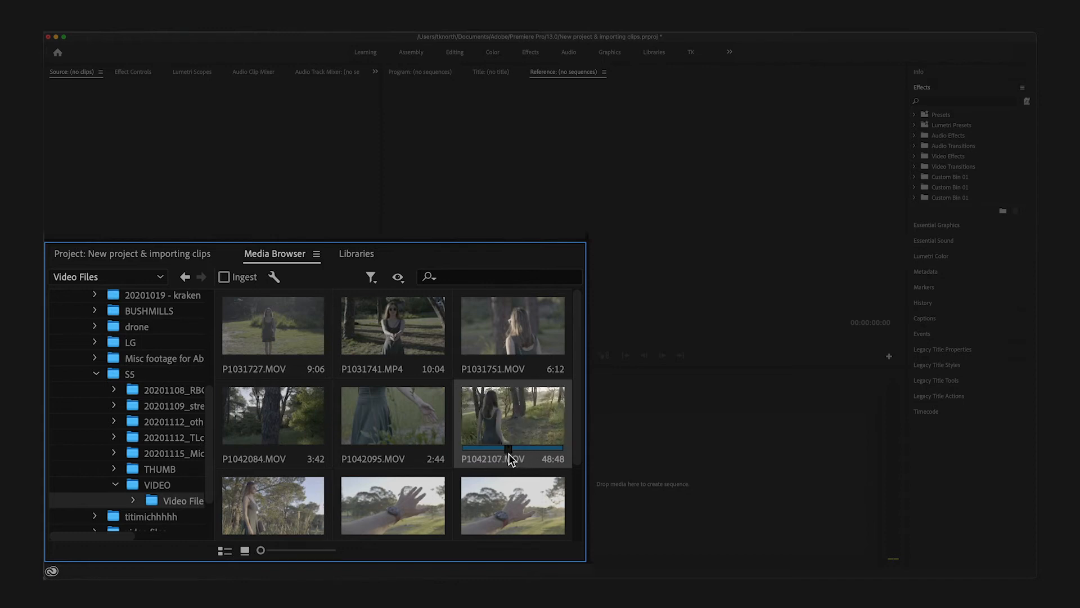
double_click(509, 418)
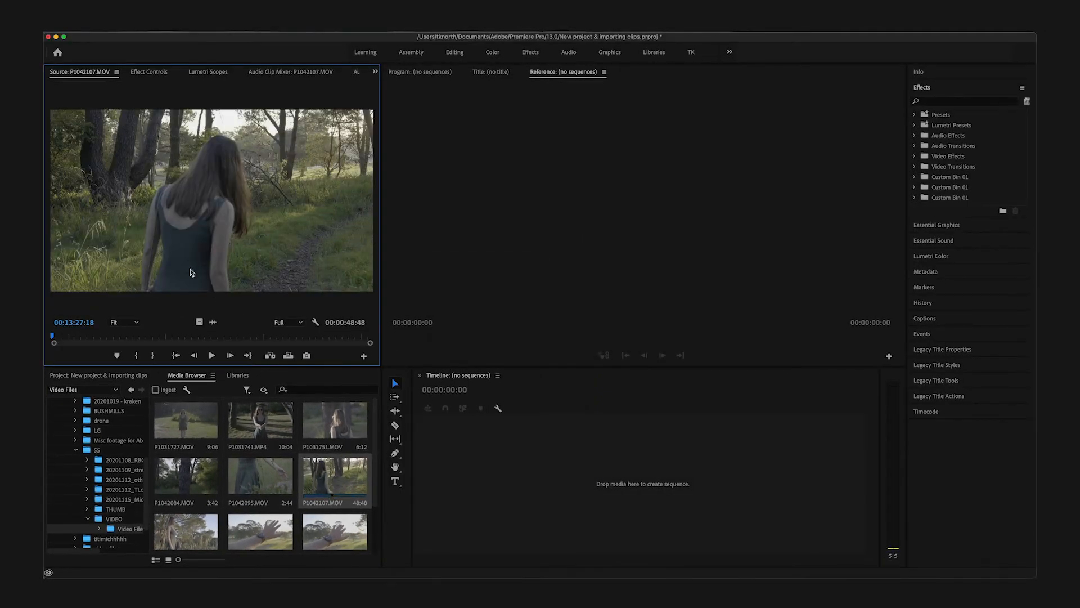
click(211, 356)
click(212, 355)
drag(164, 236, 600, 491)
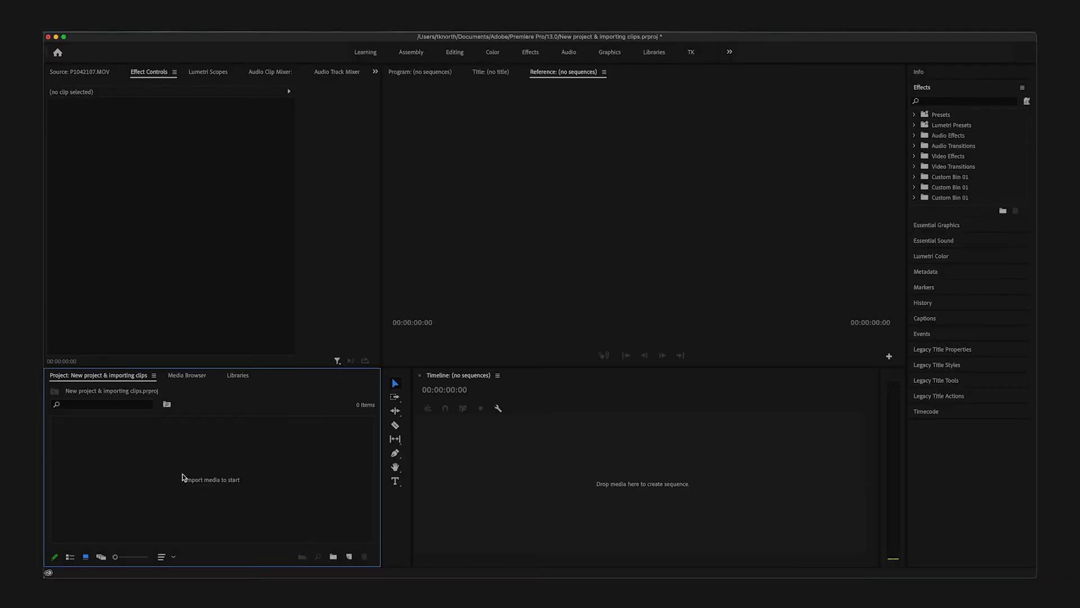
Import all ten clips from the Video Files folder into the empty project through the import dialog
click(188, 376)
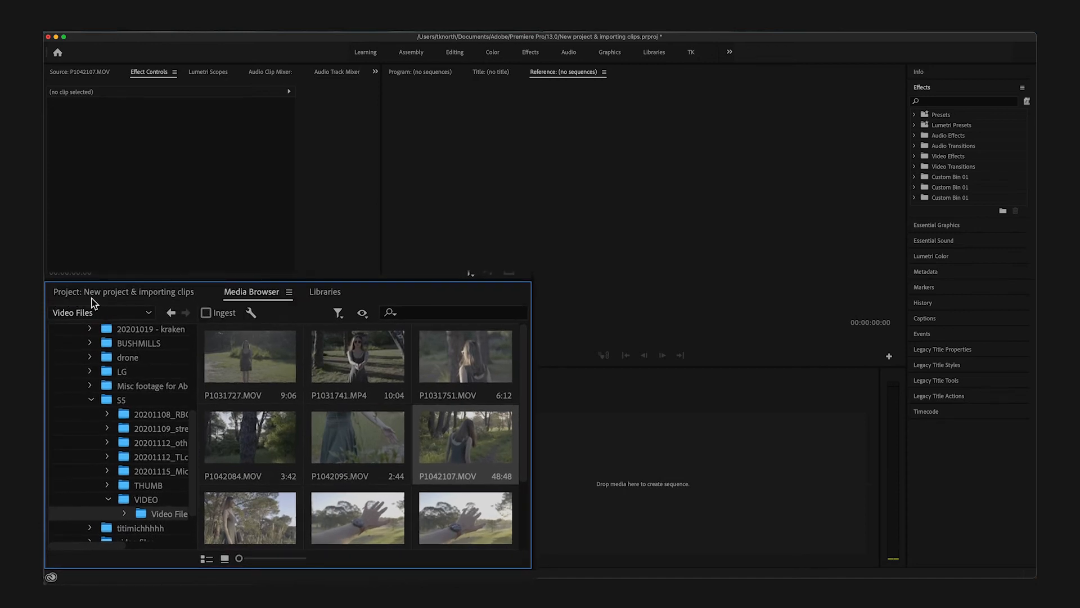
click(88, 294)
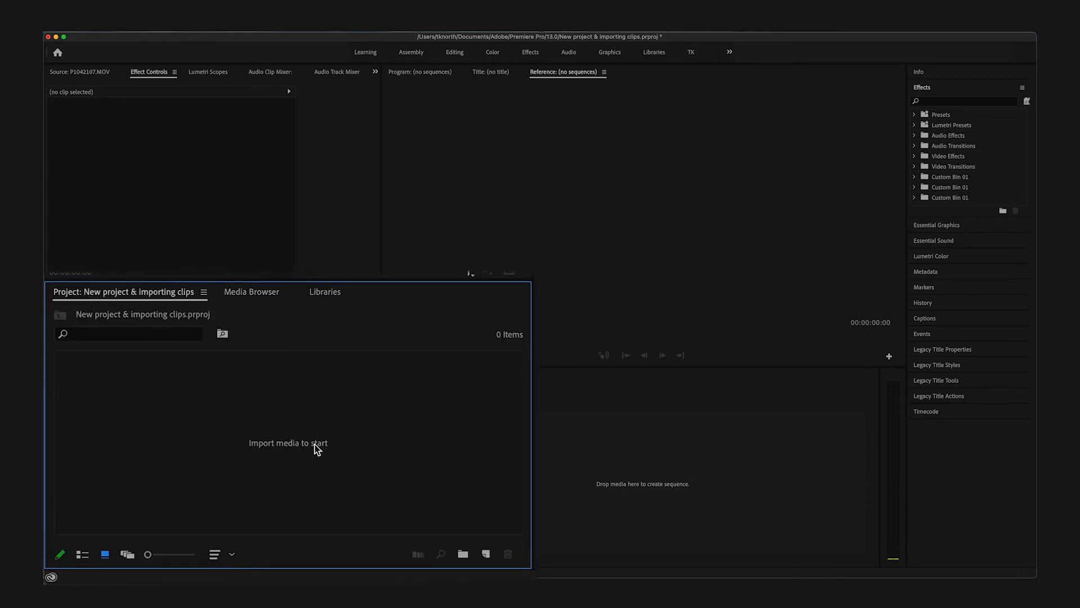
double_click(296, 445)
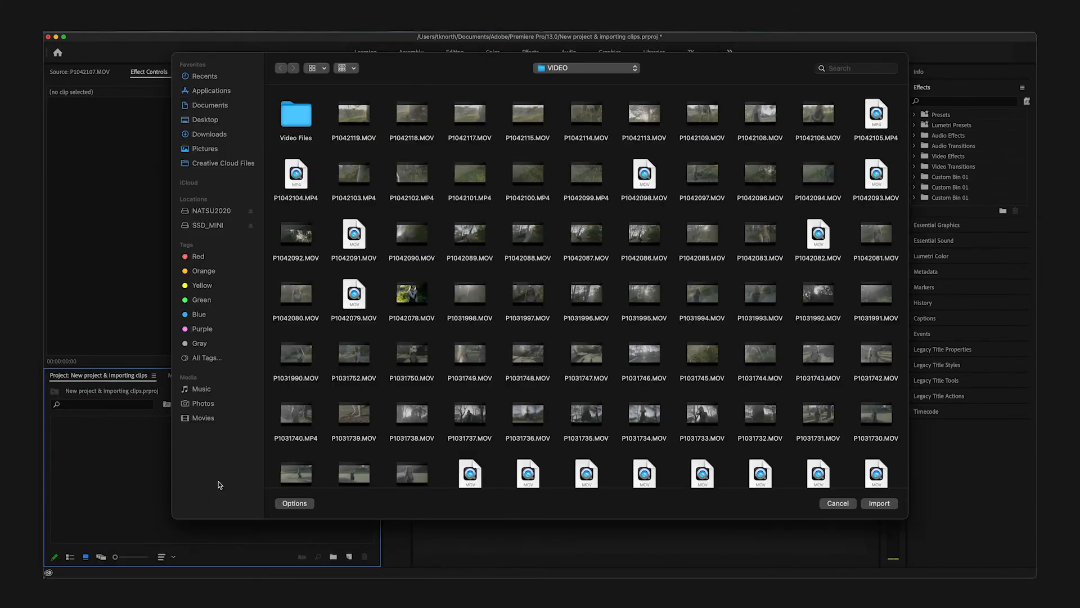
double_click(296, 126)
drag(773, 150, 284, 112)
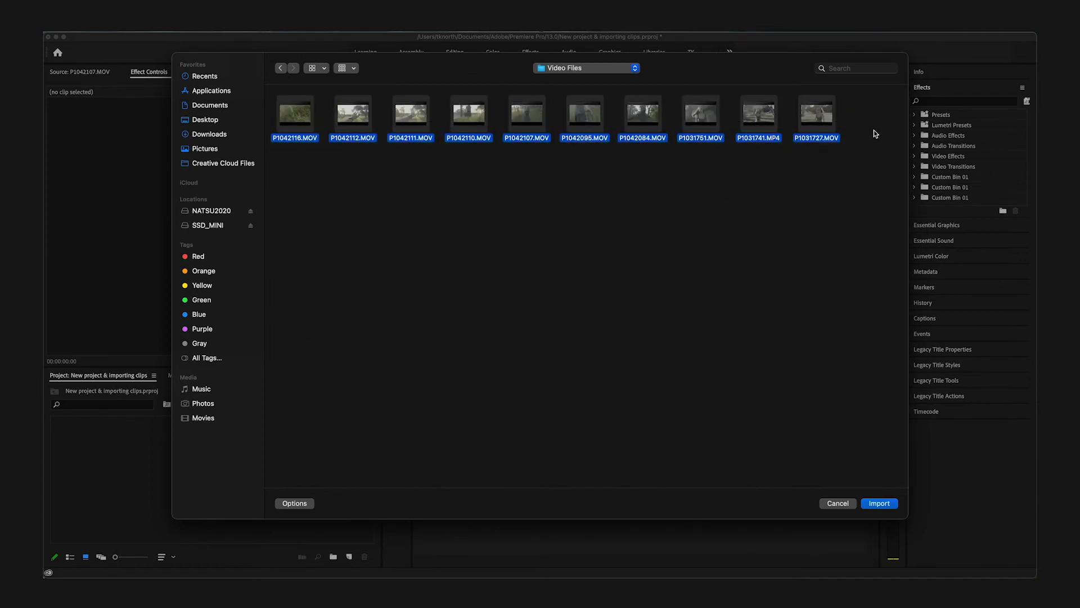
click(880, 504)
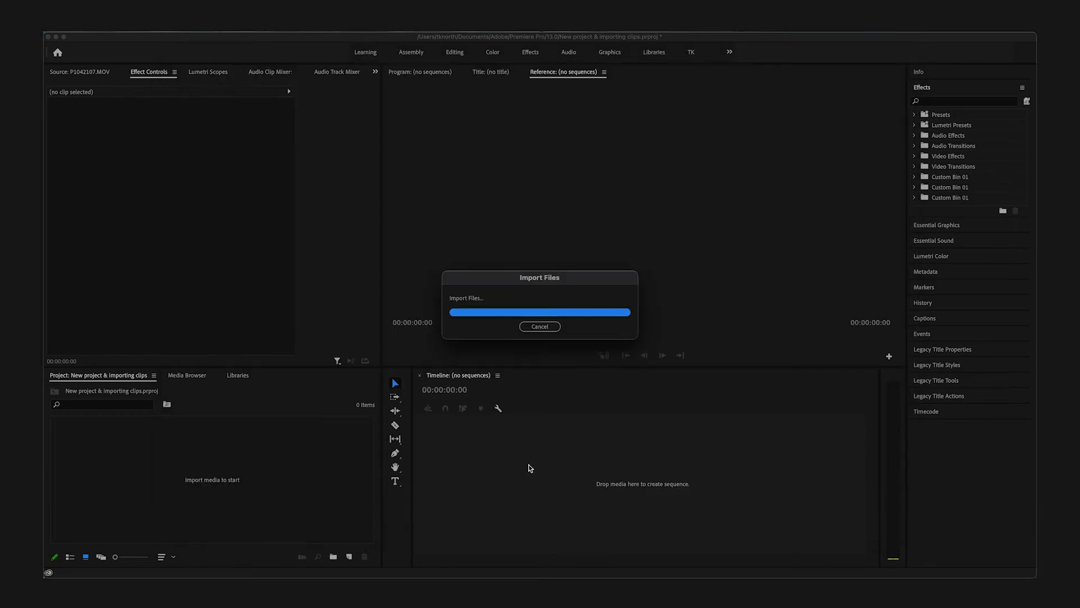
click(261, 516)
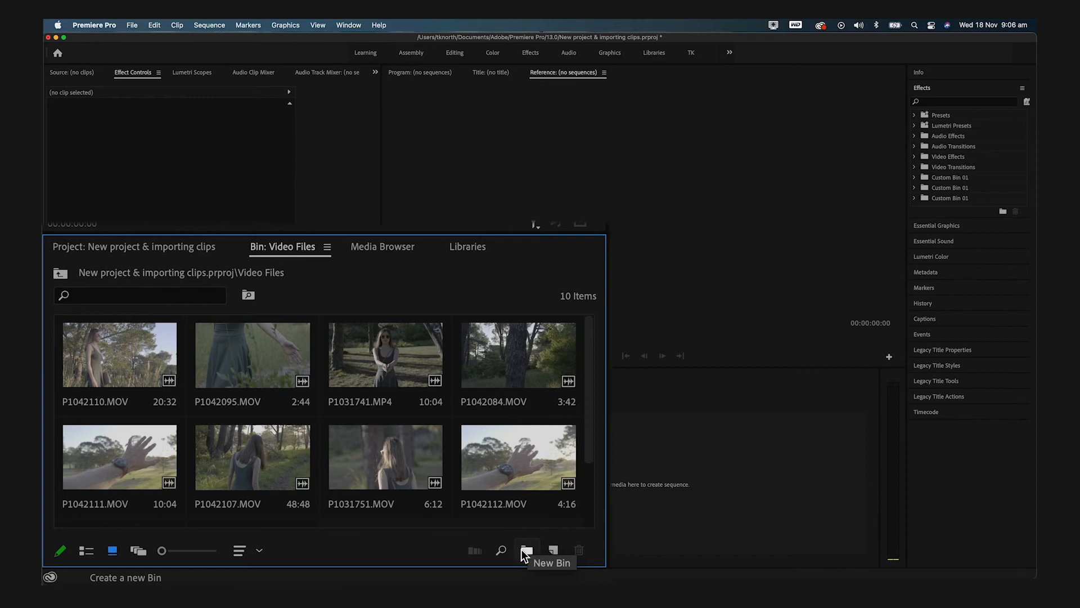
Create a bin named "Audio Files" inside the Video Files bin
click(527, 550)
text(Audio )
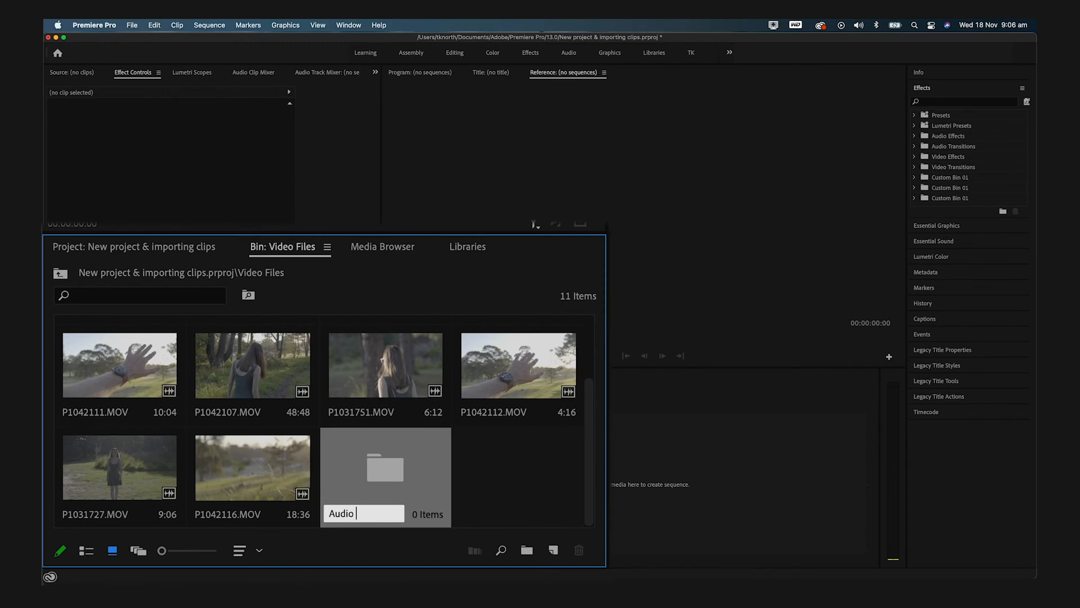
text(Files)
click(522, 471)
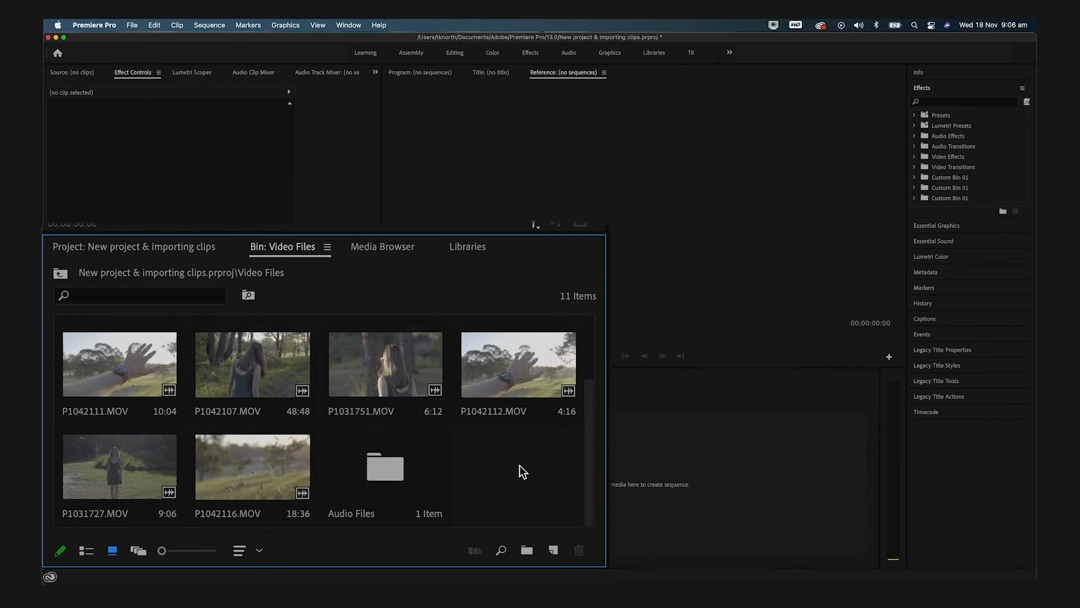
Add another bin named "Camera 1" inside the Video Files bin
click(525, 550)
text(Camera 1)
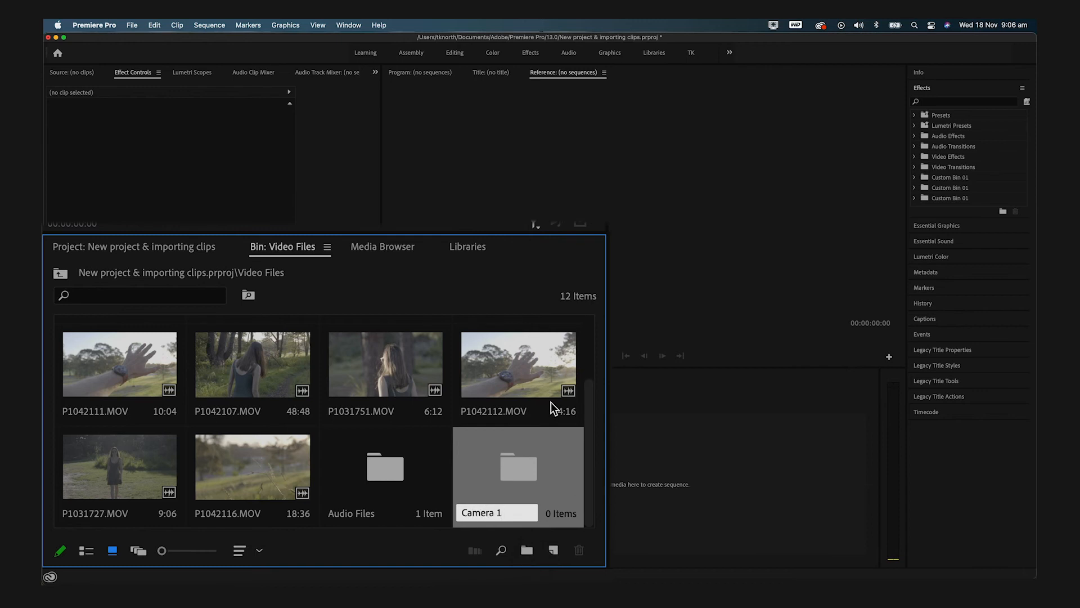
key(Return)
click(533, 386)
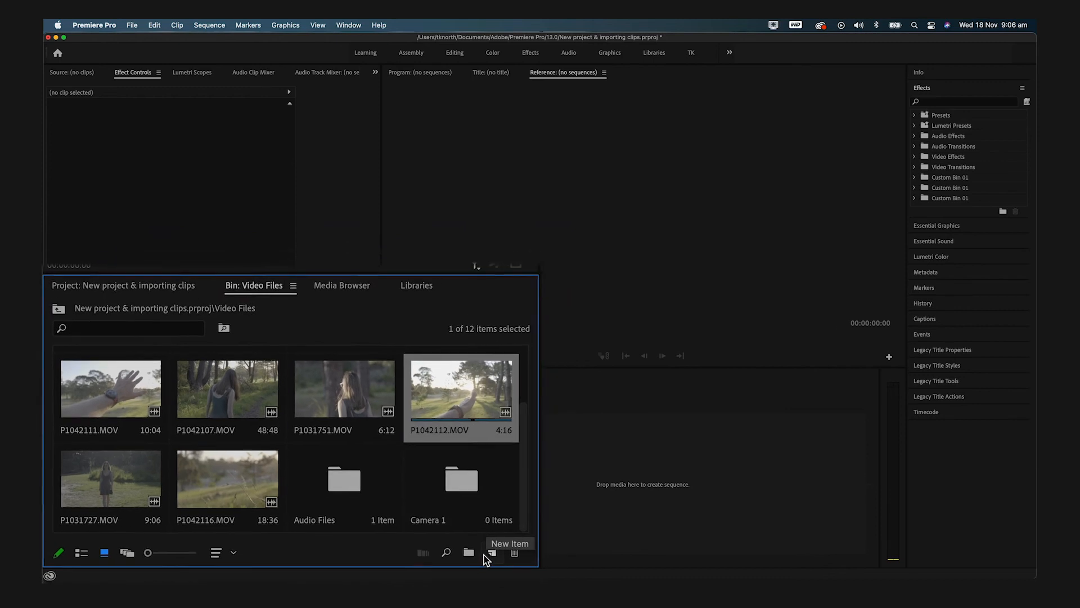
Place P1042095.MOV on the empty timeline to create a sequence and scrub the playhead to 00:00:01:16
scroll(430, 494, up, 4)
drag(172, 442, 582, 484)
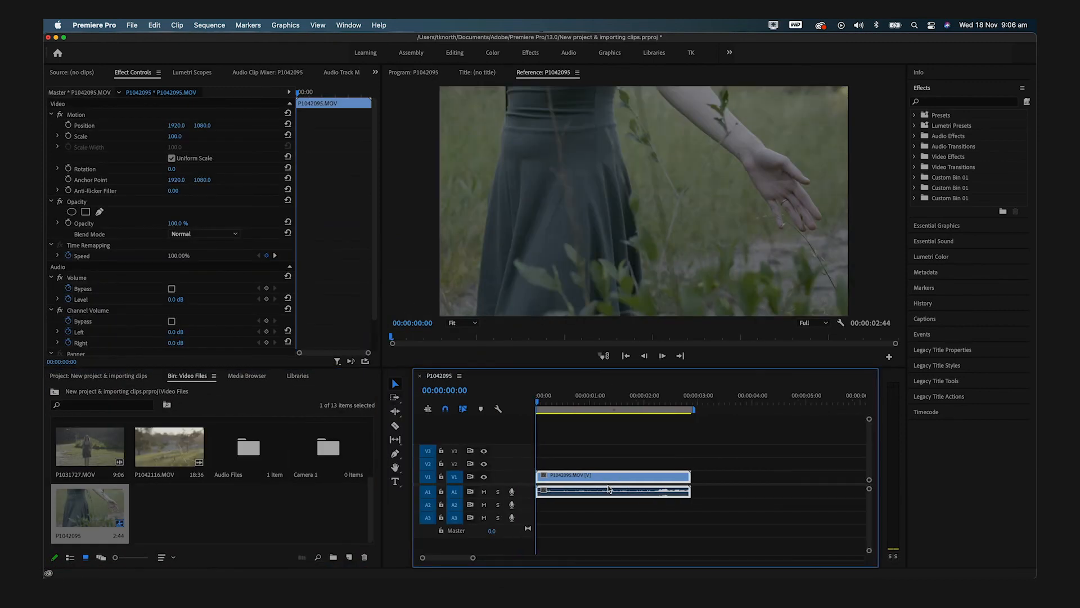
drag(538, 405, 607, 407)
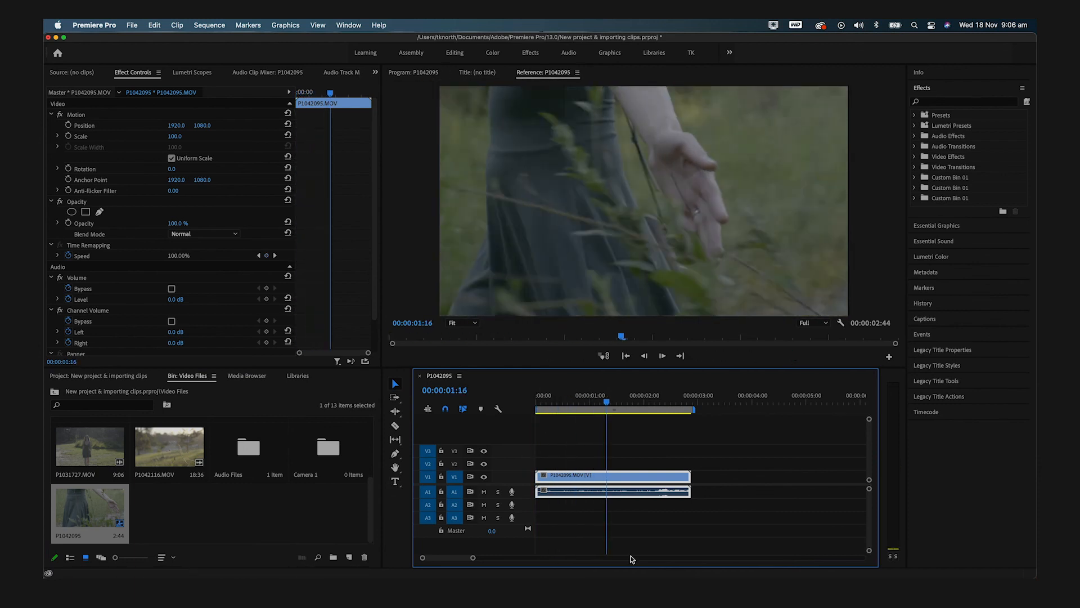
Save the project under its existing name
click(129, 24)
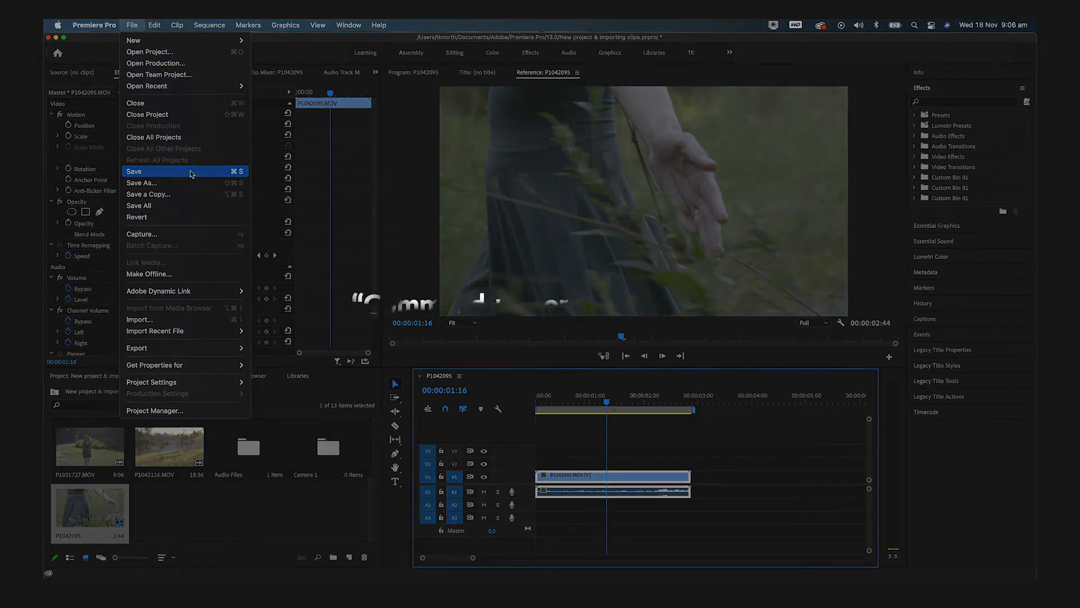
click(362, 44)
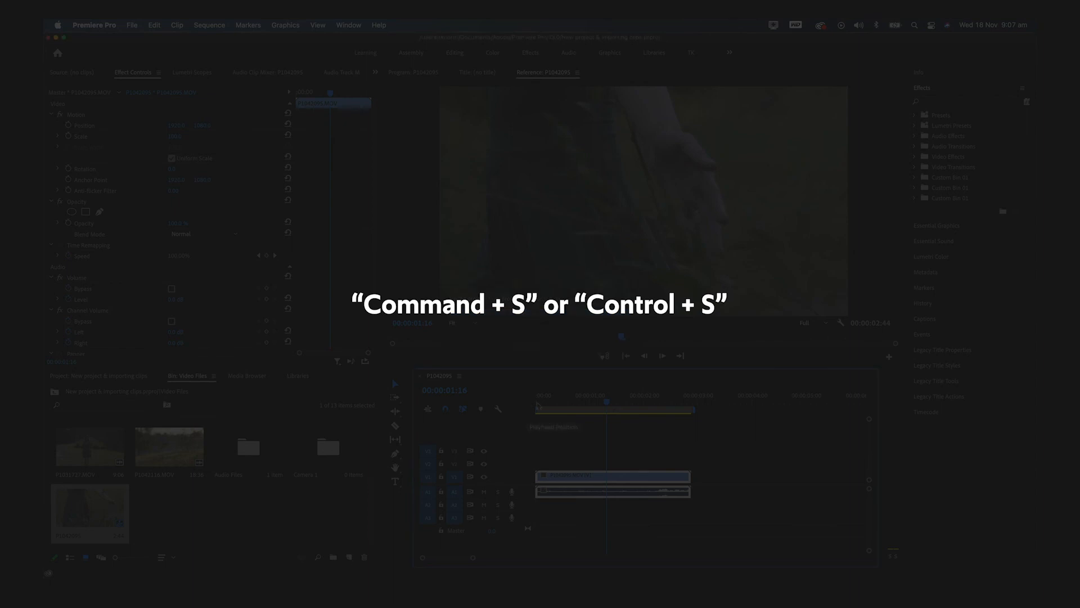
mouse_move(683, 572)
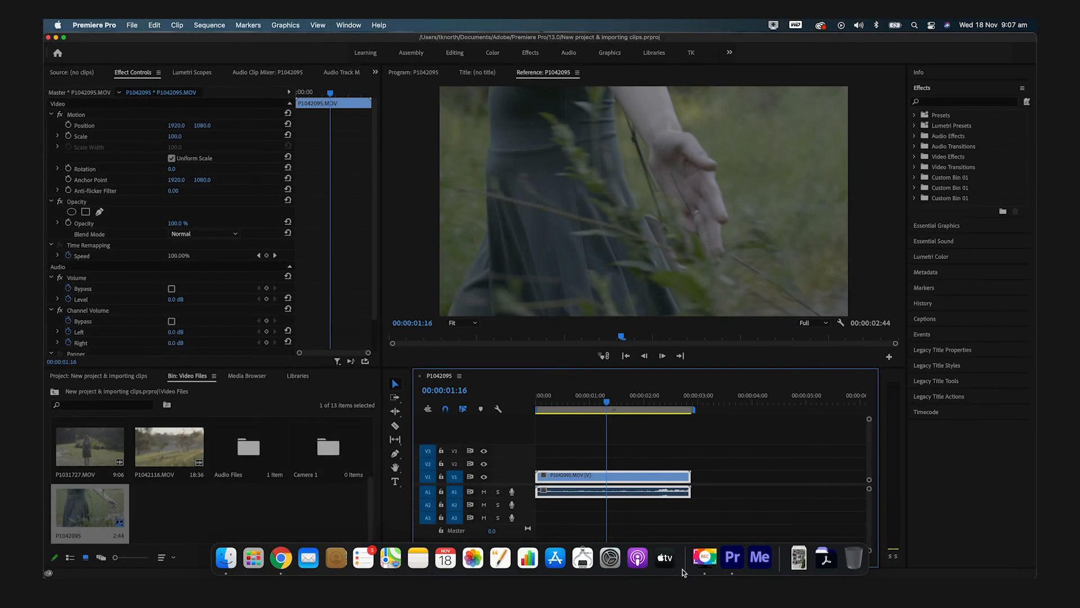